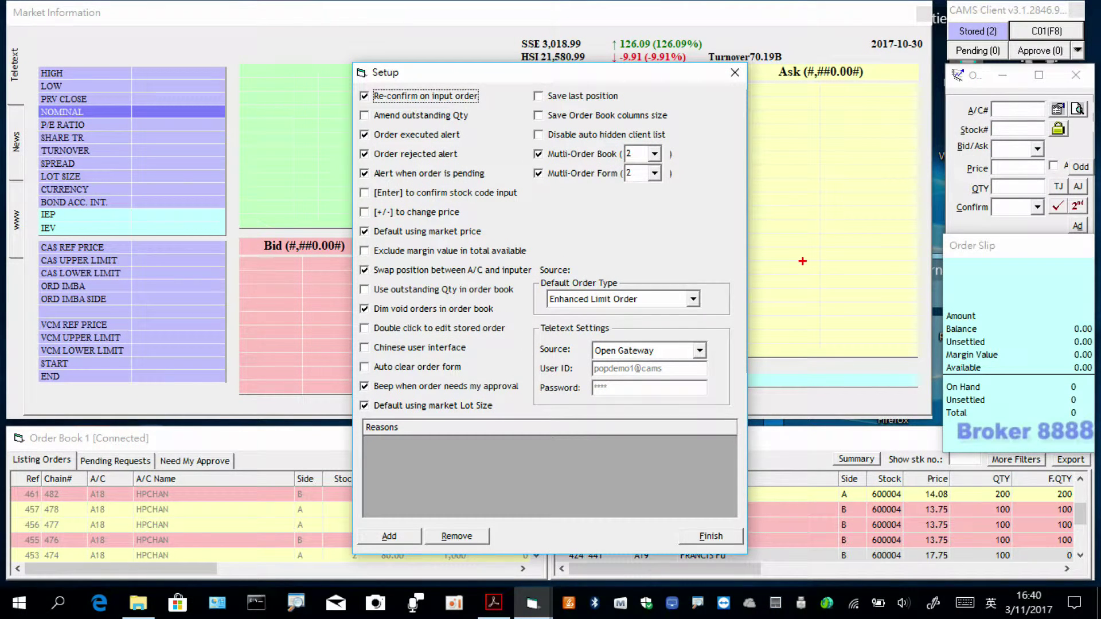
Review the order re-confirmation, outstanding quantity, order alert and stock code input options in the Setup dialog.
left_click_drag(323, 91, 352, 88)
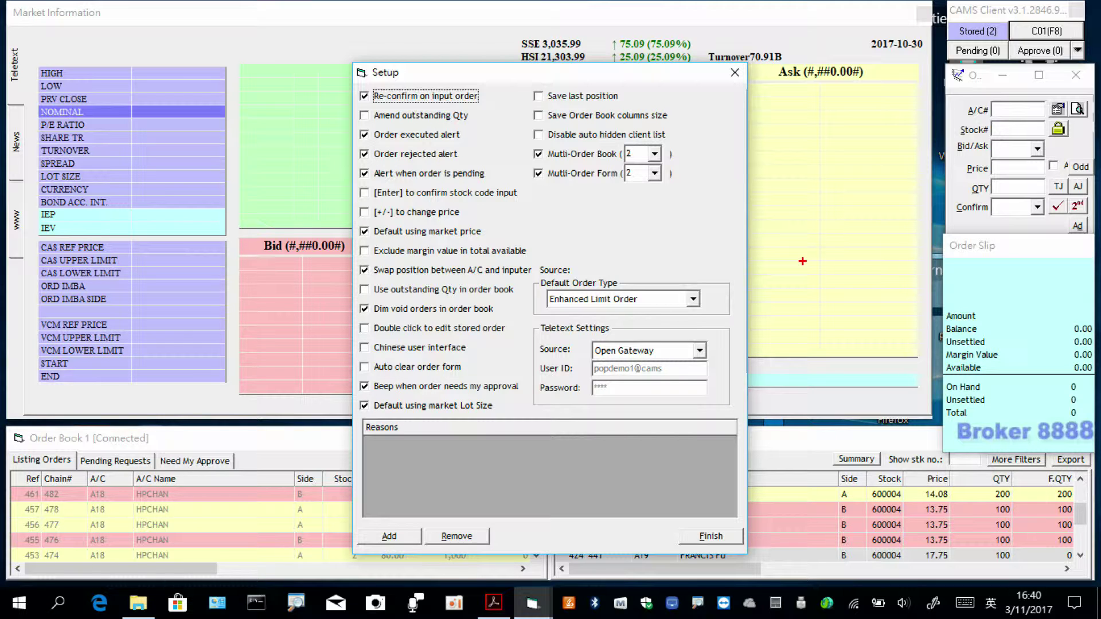
left_click_drag(282, 134, 359, 124)
left_click_drag(279, 167, 362, 135)
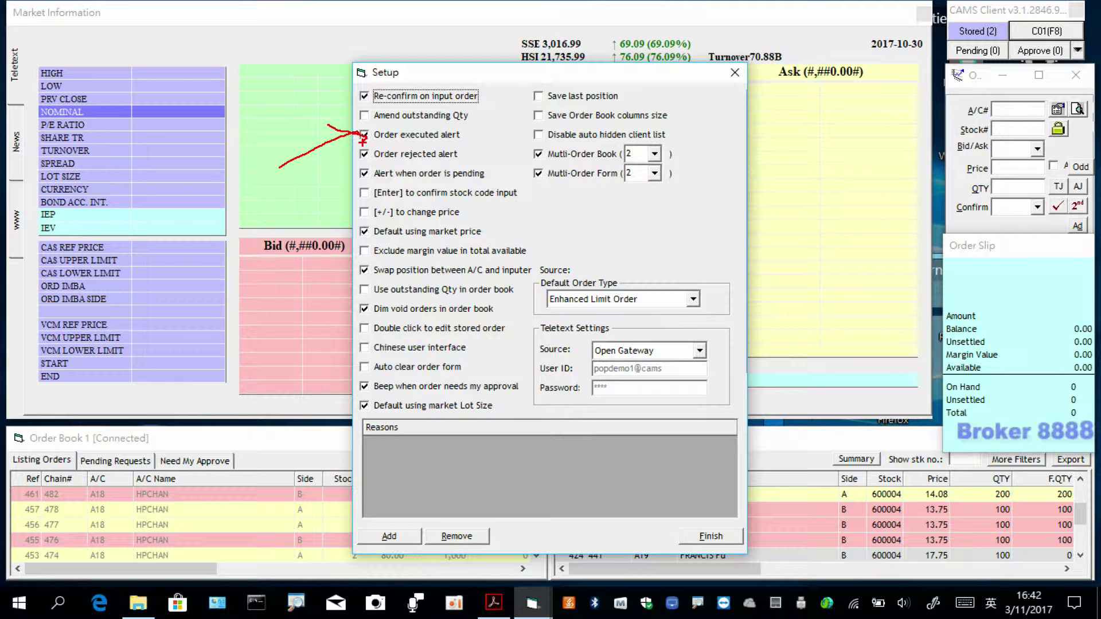
key("e")
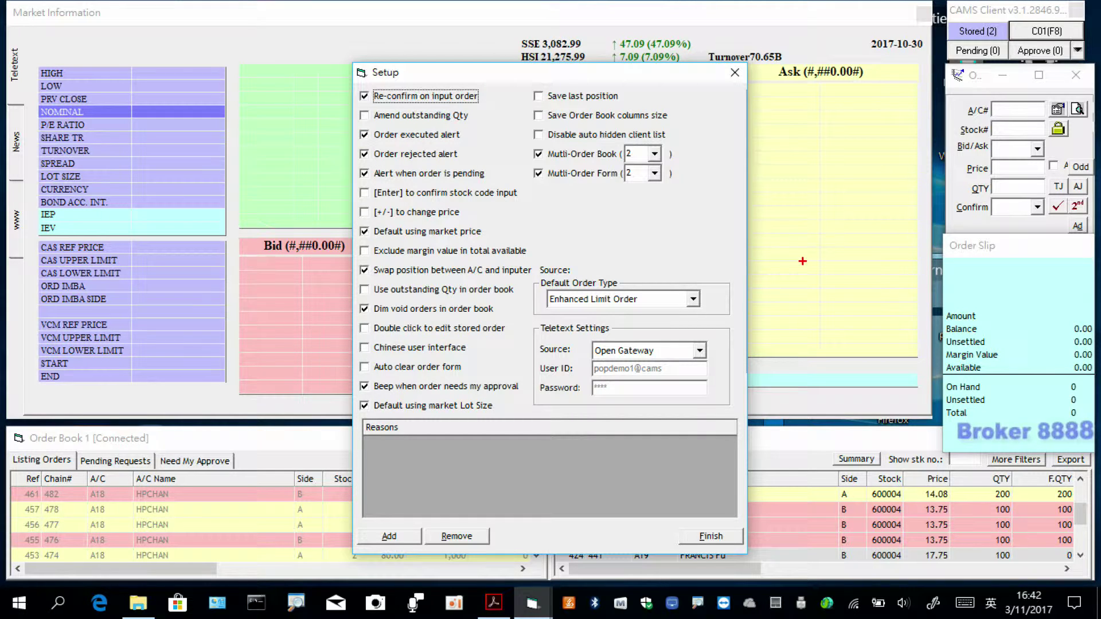
mouse_move(294, 179)
left_mouse_down()
mouse_move(362, 154)
mouse_move(331, 185)
left_mouse_up()
key("Escape")
mouse_move(287, 226)
left_mouse_down()
mouse_move(348, 187)
mouse_move(325, 214)
left_mouse_up()
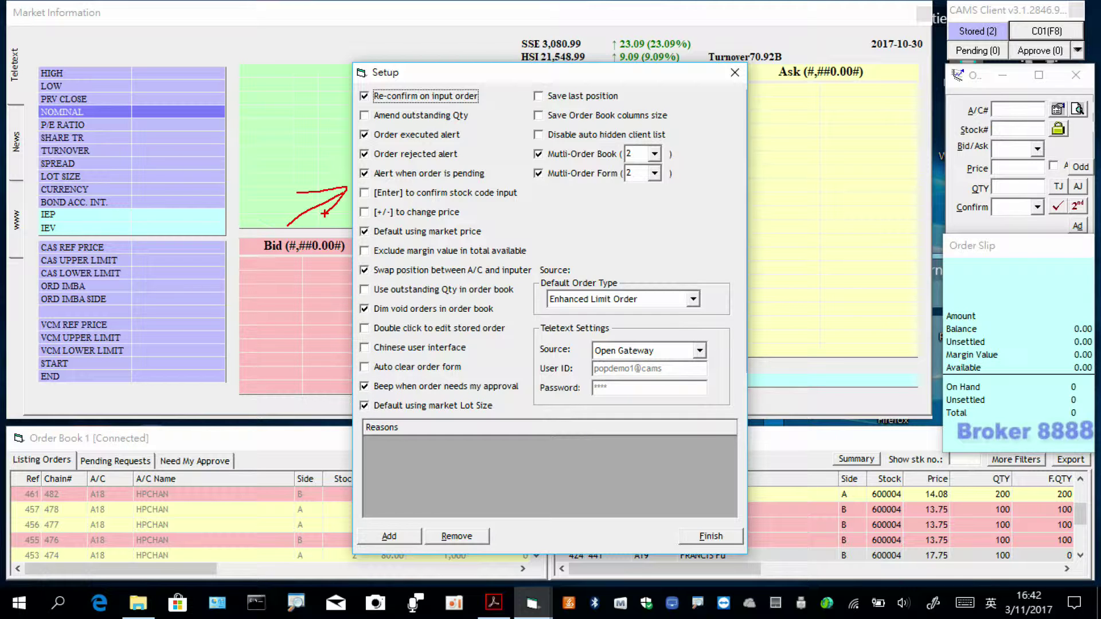
key("e")
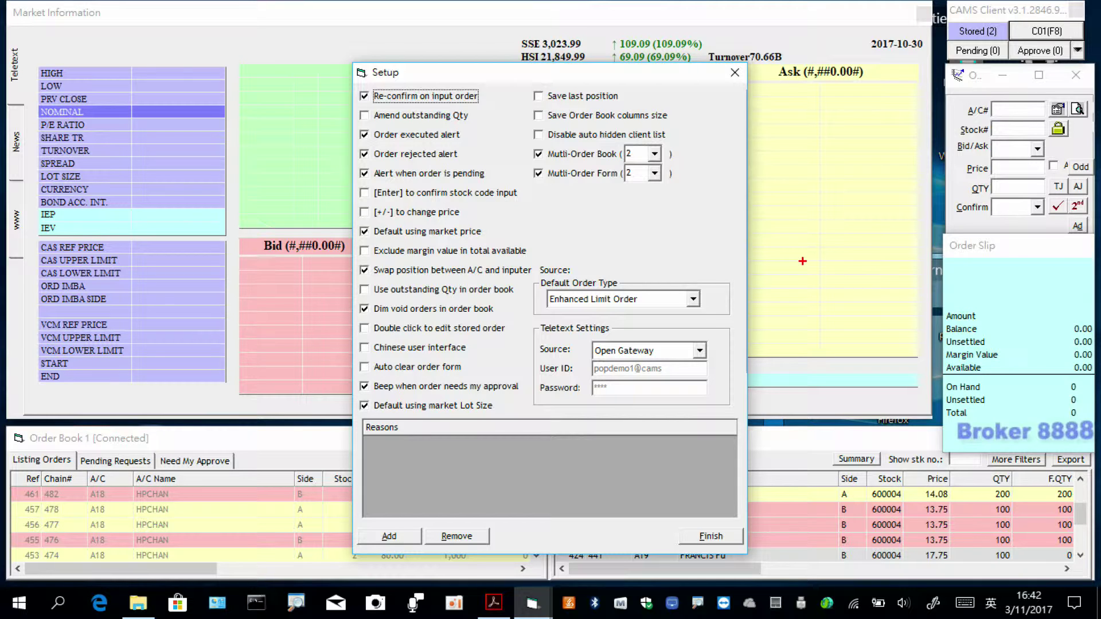
Examine the options for changing price with +/-, defaulting to market price and excluding margin value from the total available.
mouse_move(360, 218)
left_mouse_down()
mouse_move(310, 228)
mouse_move(239, 280)
left_mouse_up()
left_click_drag(319, 213, 359, 216)
left_click_drag(360, 219, 321, 237)
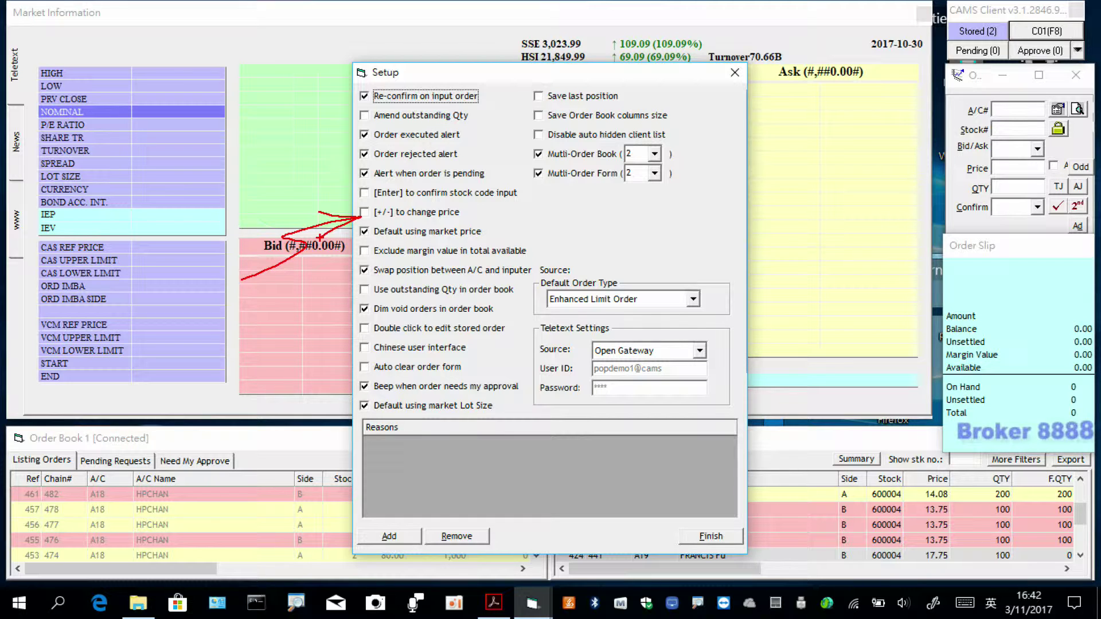
key("e")
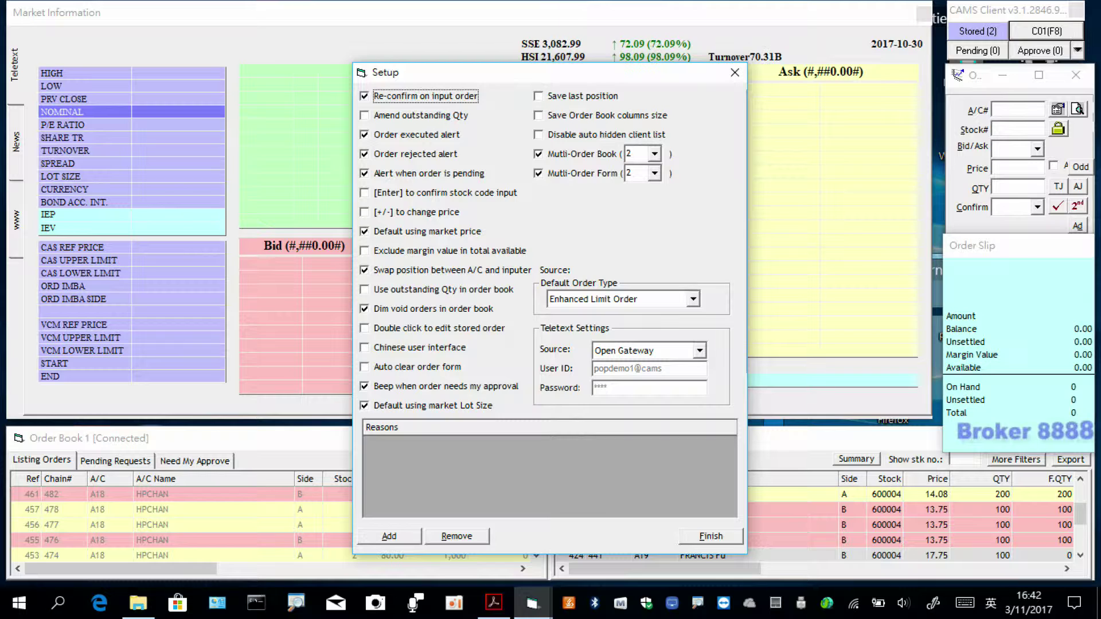
mouse_move(367, 225)
left_mouse_down()
mouse_move(265, 265)
mouse_move(214, 327)
left_mouse_up()
left_click_drag(367, 225, 321, 226)
left_click_drag(367, 232, 338, 243)
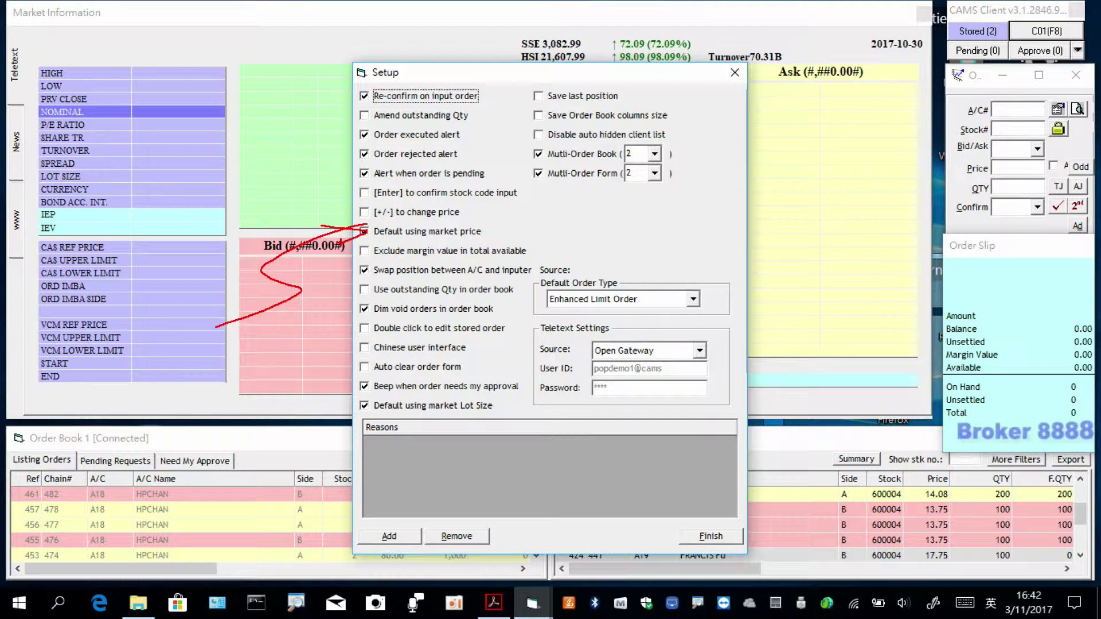
key("e")
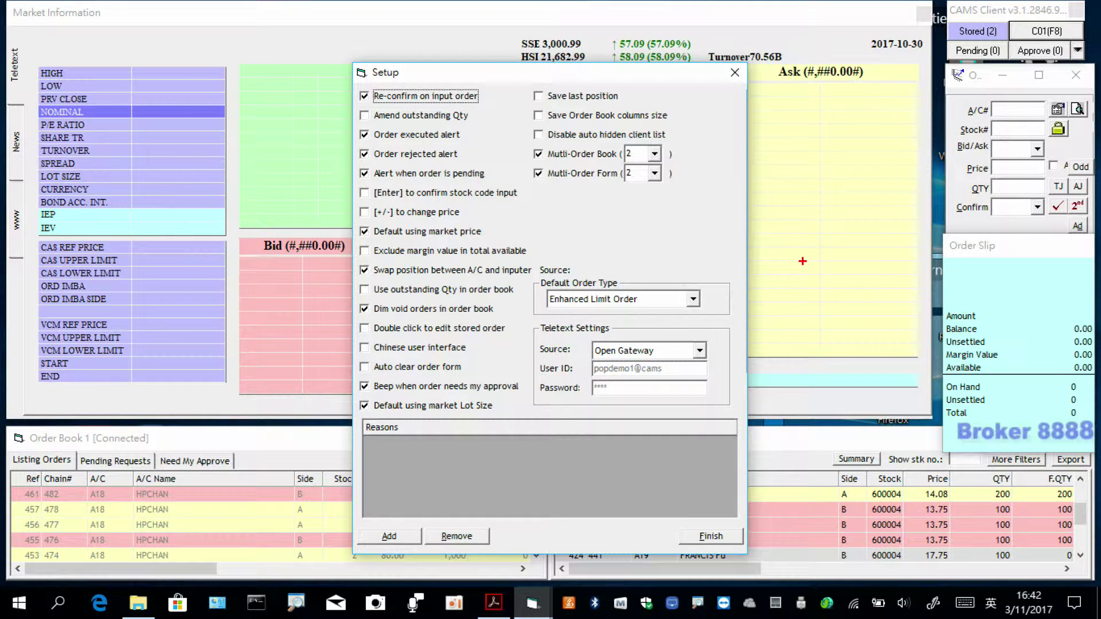
left_click_drag(374, 250, 258, 304)
left_click_drag(315, 246, 325, 283)
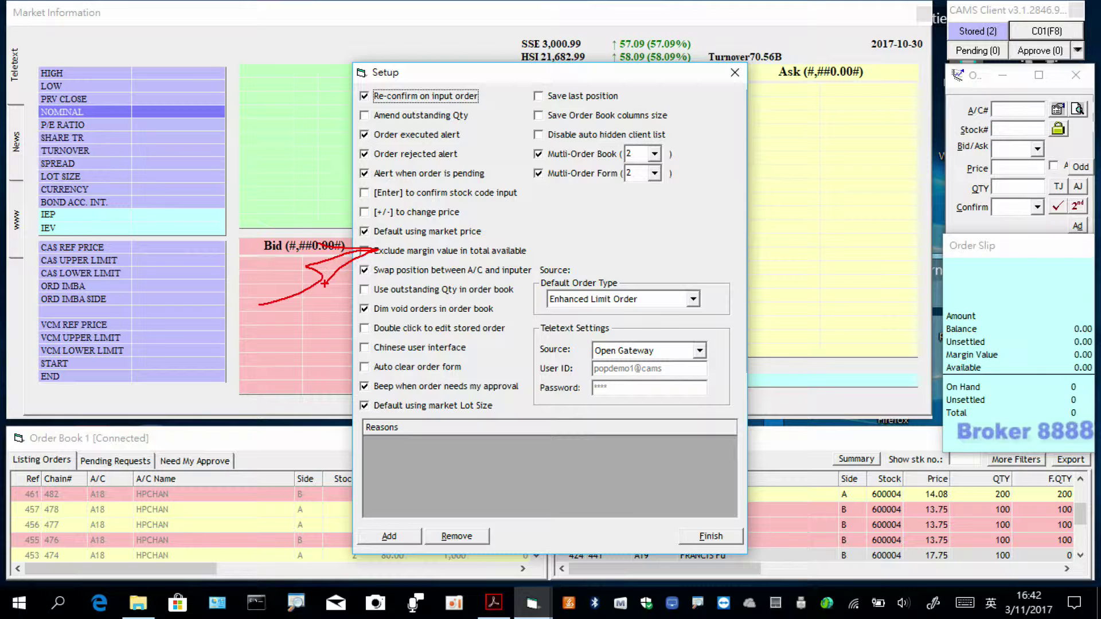
key("Escape")
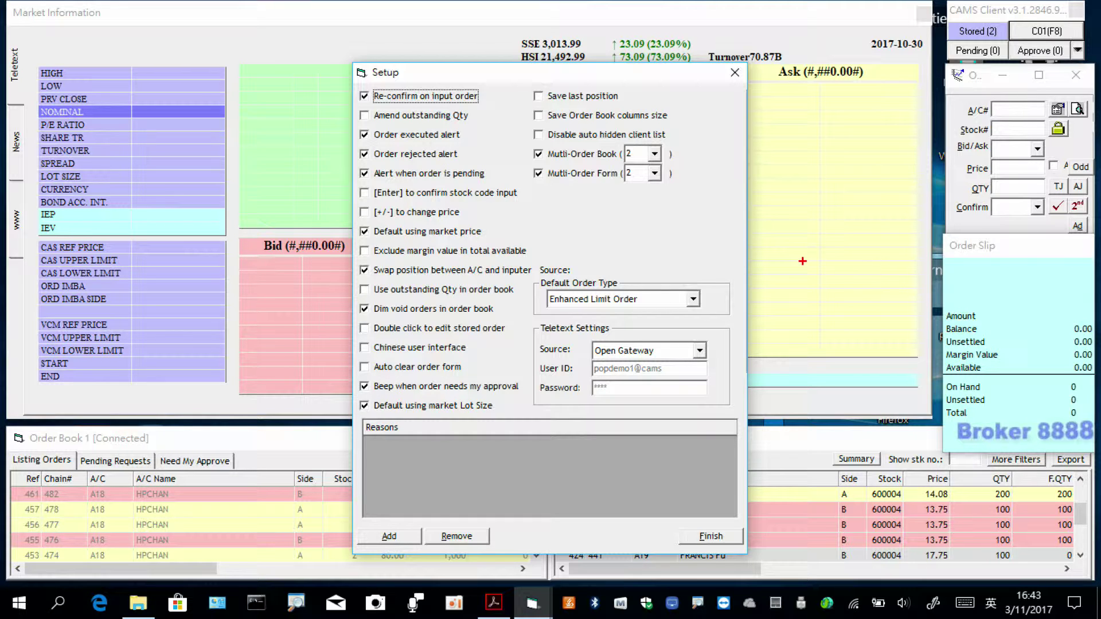
Examine the options for swapping A/C and inputer, outstanding quantity, dimming void orders and editing stored orders.
mouse_move(362, 272)
left_mouse_down()
mouse_move(272, 329)
mouse_move(352, 273)
mouse_move(327, 307)
left_mouse_up()
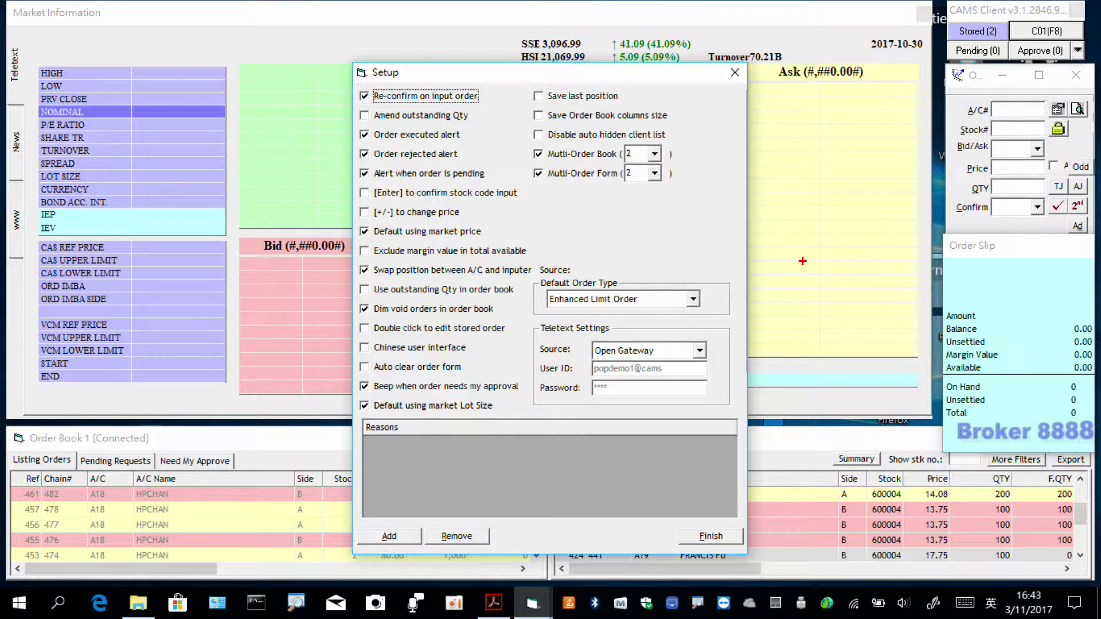
left_click_drag(366, 285, 263, 354)
left_click_drag(324, 290, 328, 310)
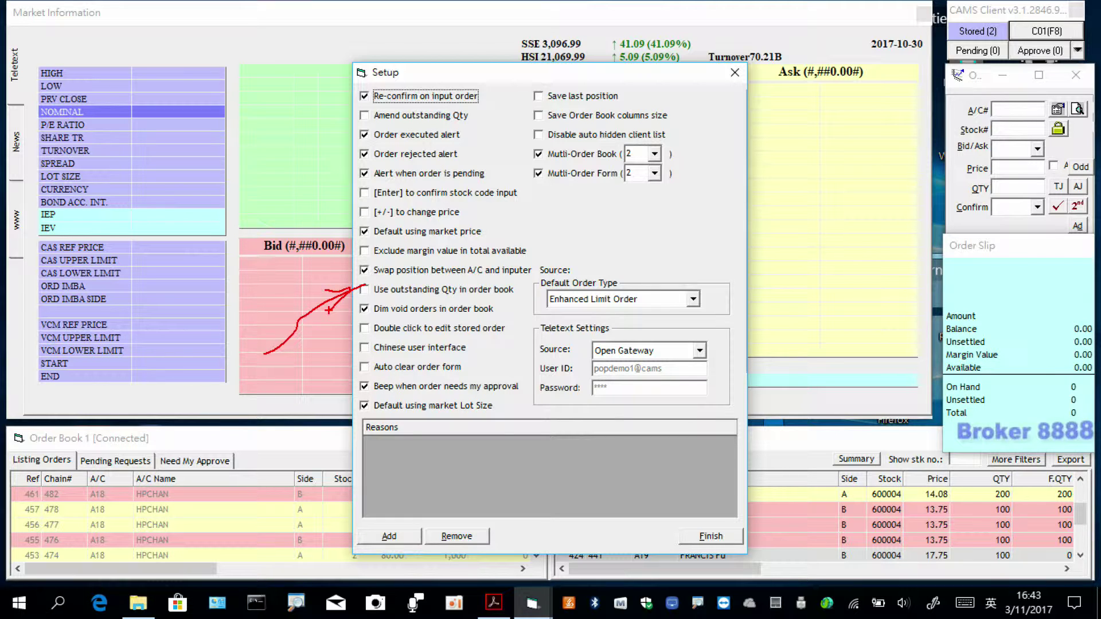
key("Escape")
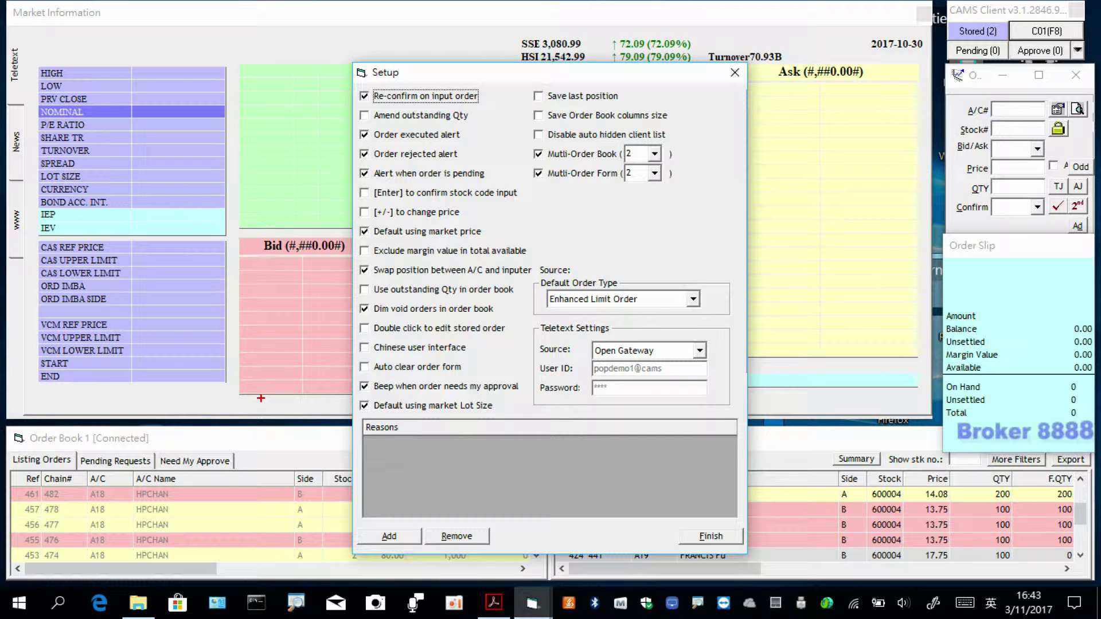
left_click_drag(266, 383, 355, 325)
key("Escape")
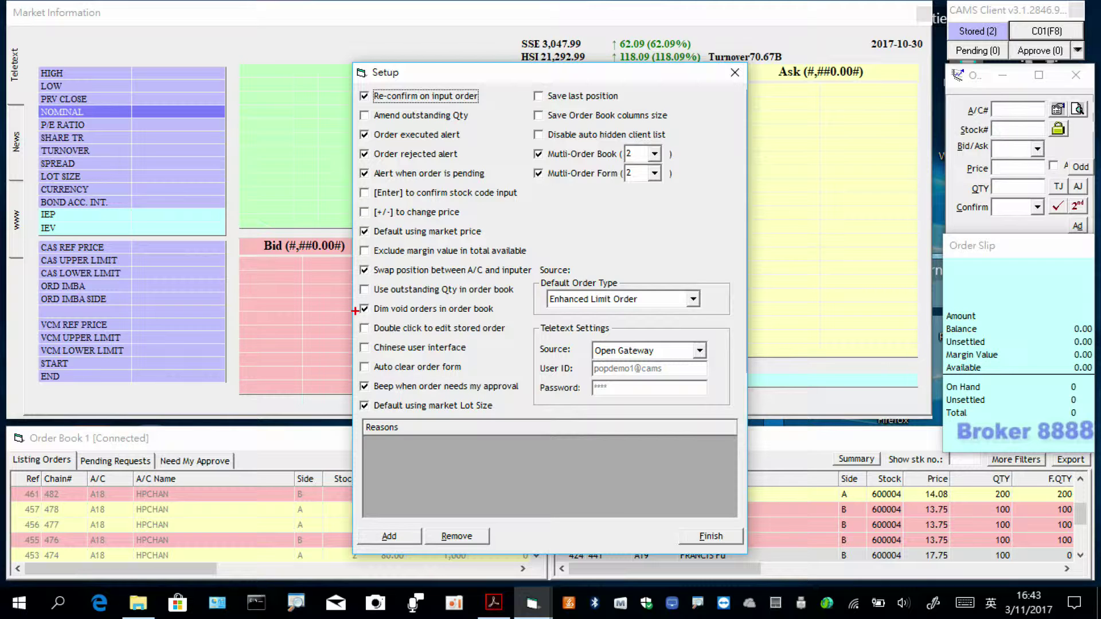
left_click_drag(361, 329, 280, 375)
left_click_drag(323, 335, 338, 355)
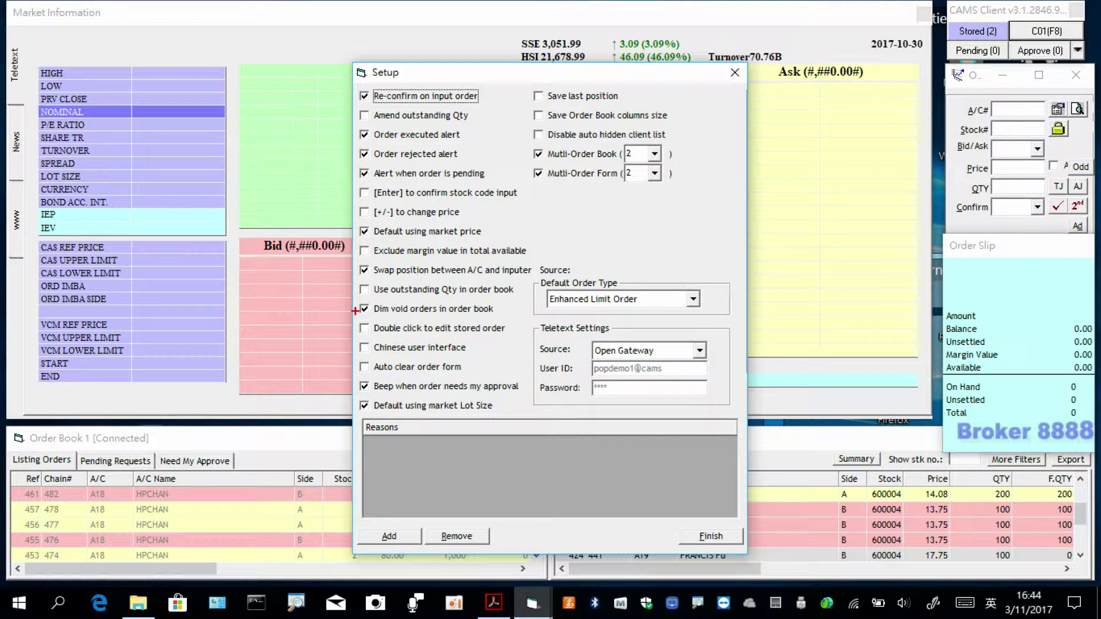
Examine the Chinese interface, auto clear order form, approval beep and default market lot size options.
left_click_drag(365, 349, 246, 429)
left_click_drag(333, 354, 332, 377)
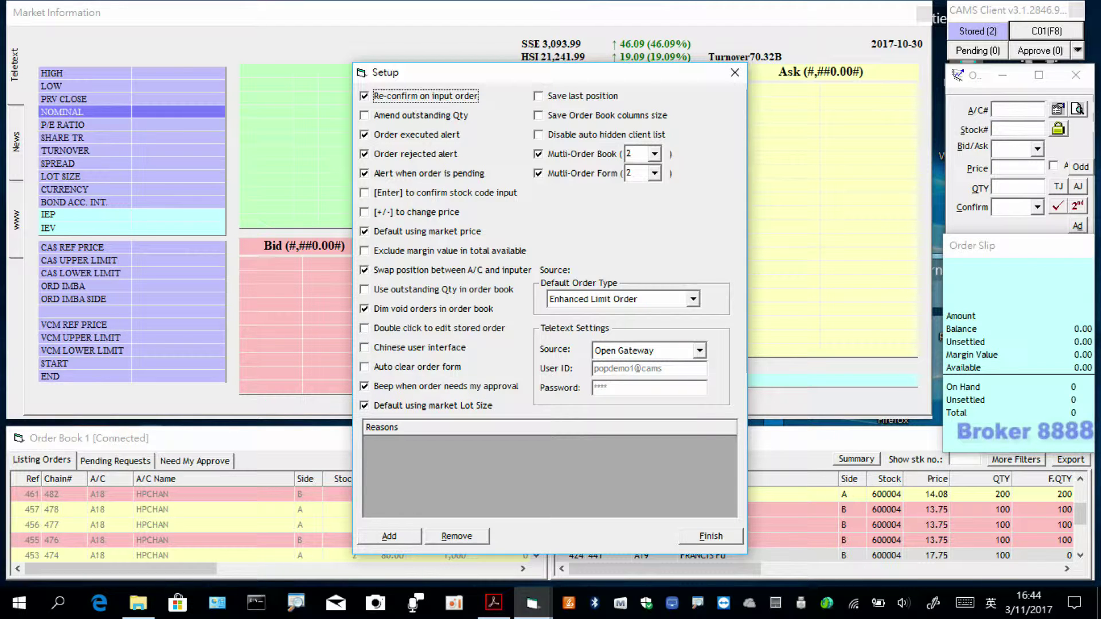
mouse_move(367, 365)
left_mouse_down()
mouse_move(261, 450)
mouse_move(346, 373)
mouse_move(337, 393)
left_mouse_up()
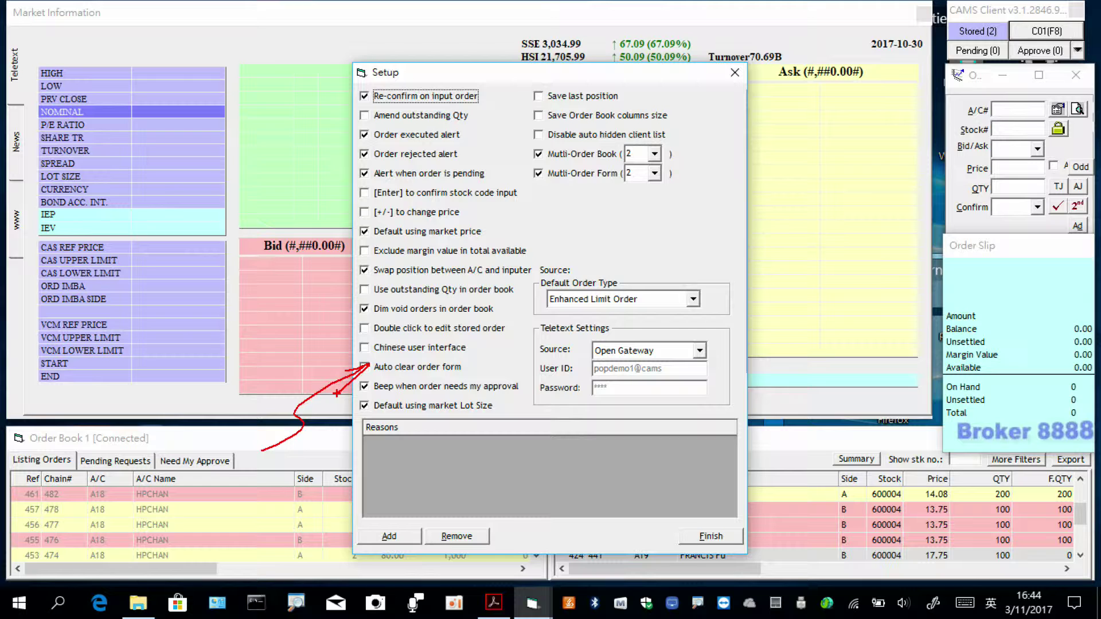
key("e")
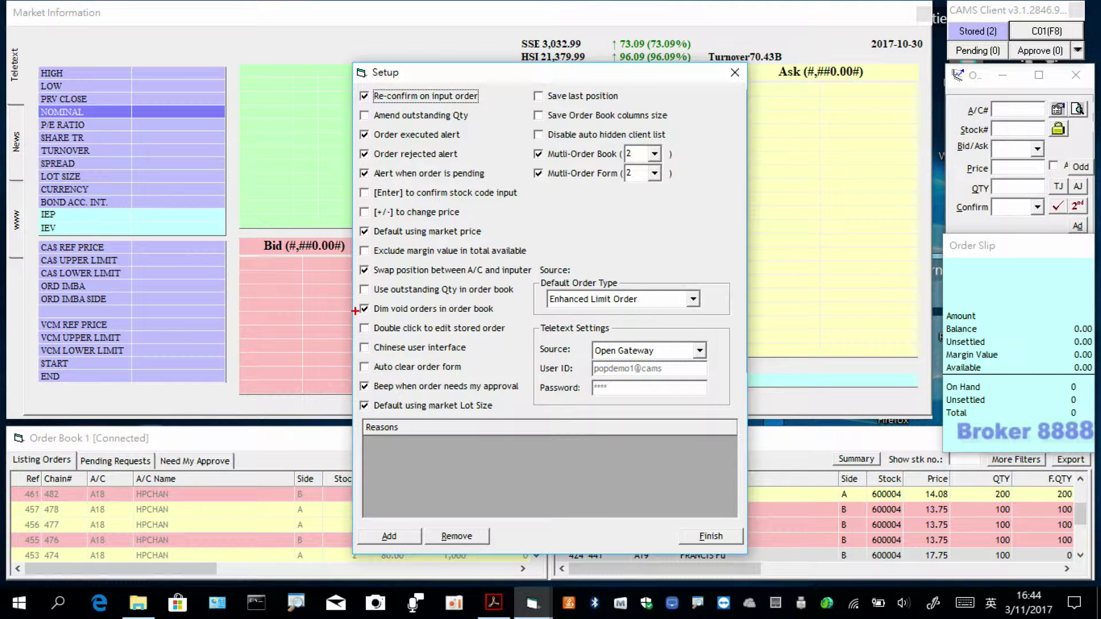
mouse_move(356, 386)
left_mouse_down()
mouse_move(247, 471)
mouse_move(329, 416)
left_mouse_up()
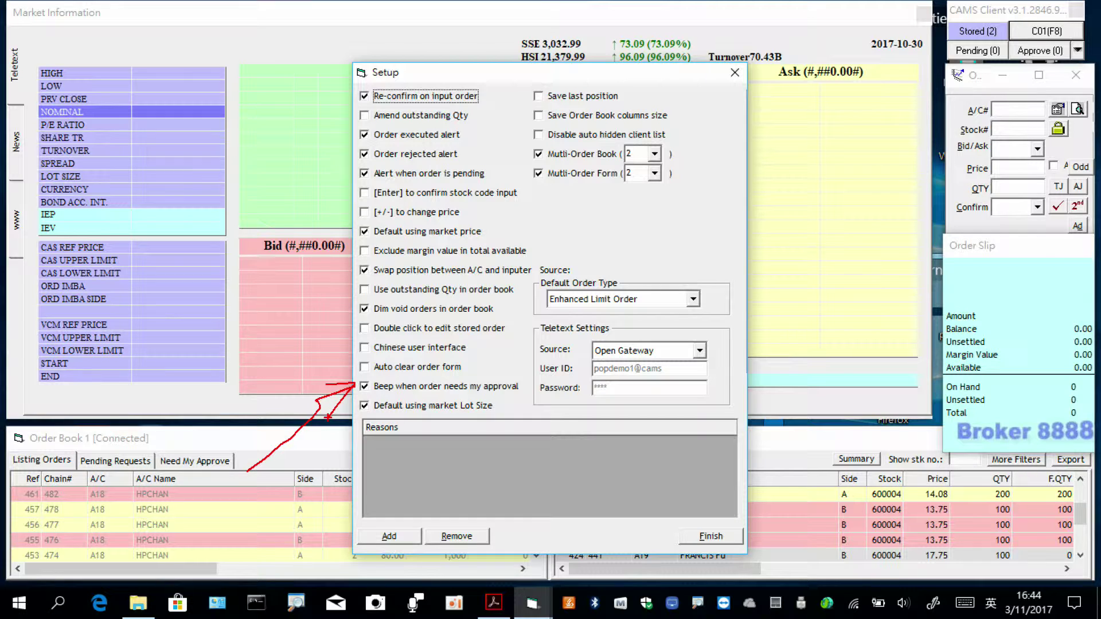
key("e")
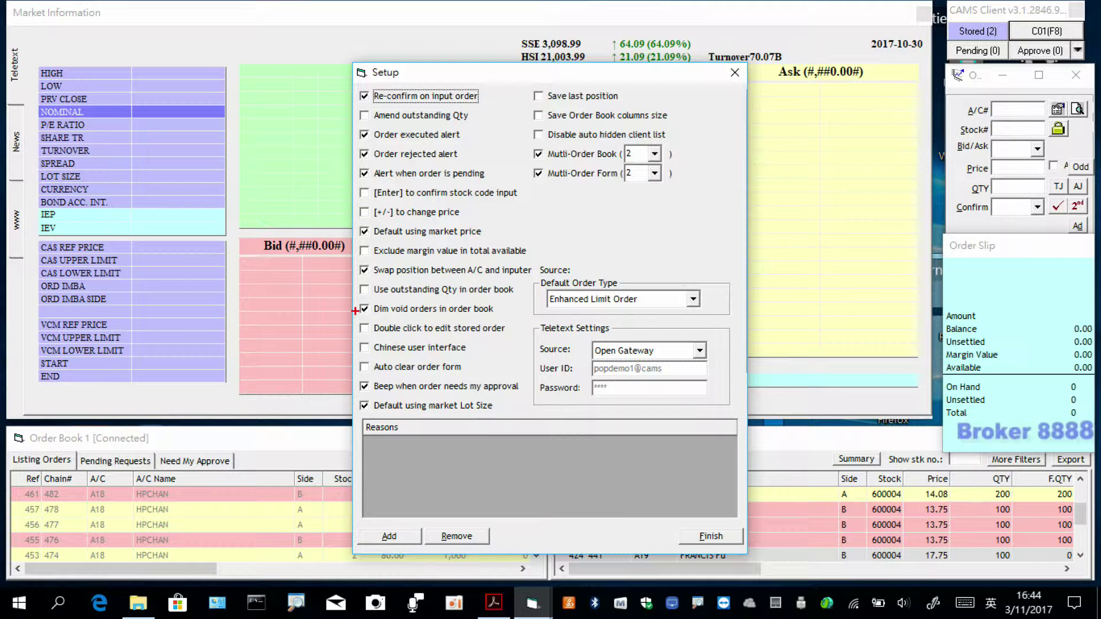
mouse_move(279, 370)
left_mouse_down()
mouse_move(396, 466)
mouse_move(388, 488)
mouse_move(397, 463)
left_mouse_up()
Examine the saved position, Order Book column size, auto hidden client list, multi-order book and multi-order form options.
left_click_drag(628, 88, 785, 102)
mouse_move(662, 66)
left_mouse_down()
mouse_move(644, 81)
mouse_move(660, 81)
left_mouse_up()
left_click_drag(670, 112, 790, 116)
mouse_move(694, 90)
left_mouse_down()
mouse_move(669, 112)
mouse_move(698, 115)
left_mouse_up()
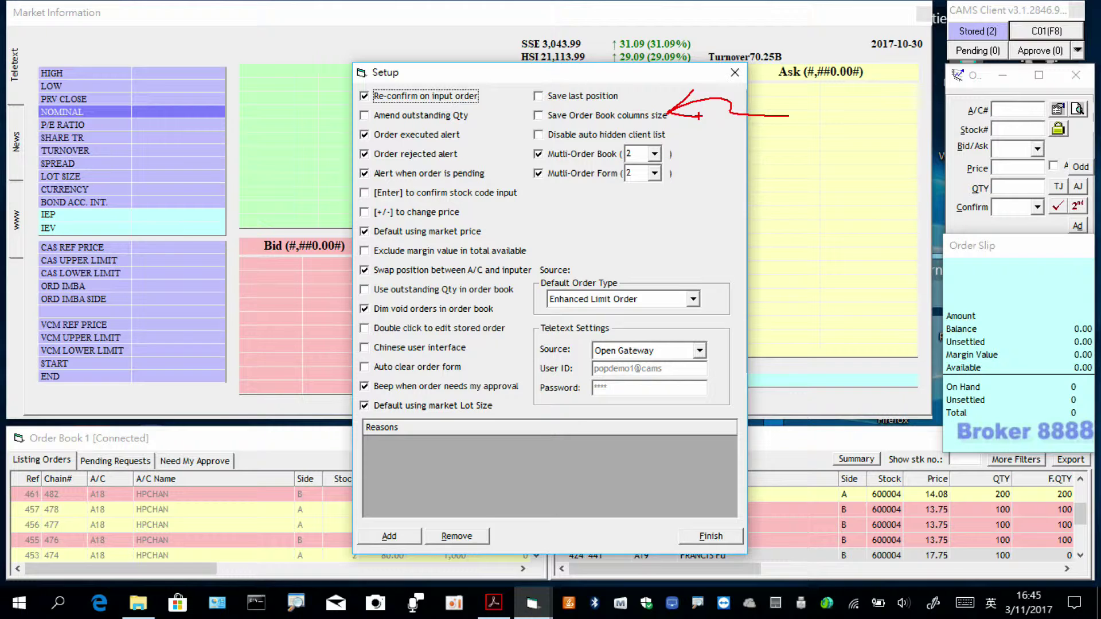
key("Escape")
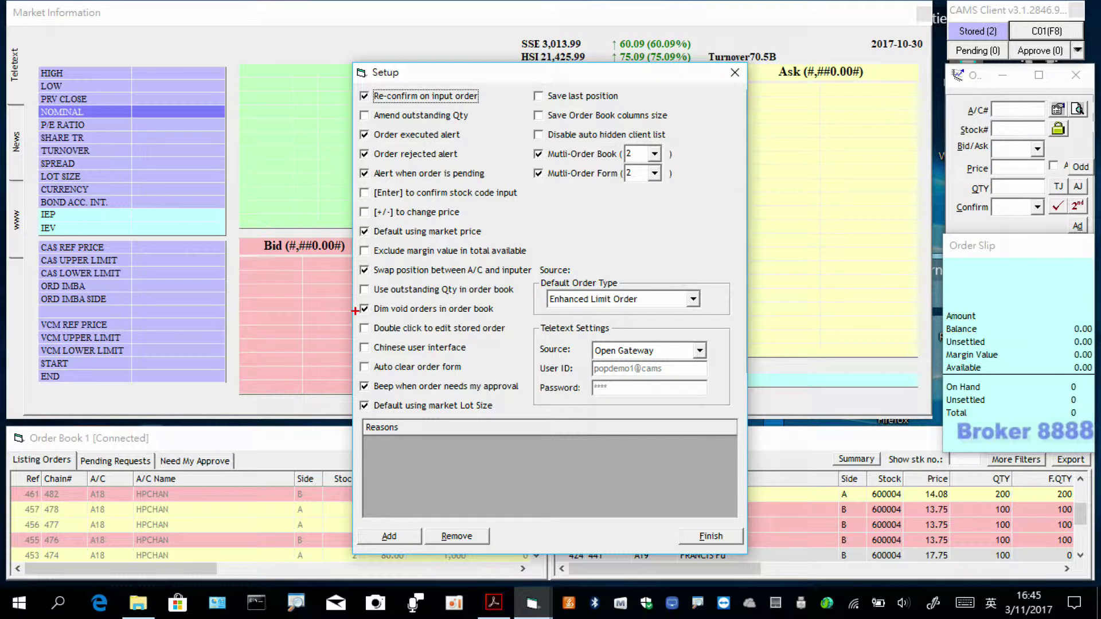
mouse_move(668, 135)
left_mouse_down()
mouse_move(717, 121)
mouse_move(784, 131)
left_mouse_up()
left_click_drag(686, 112, 694, 134)
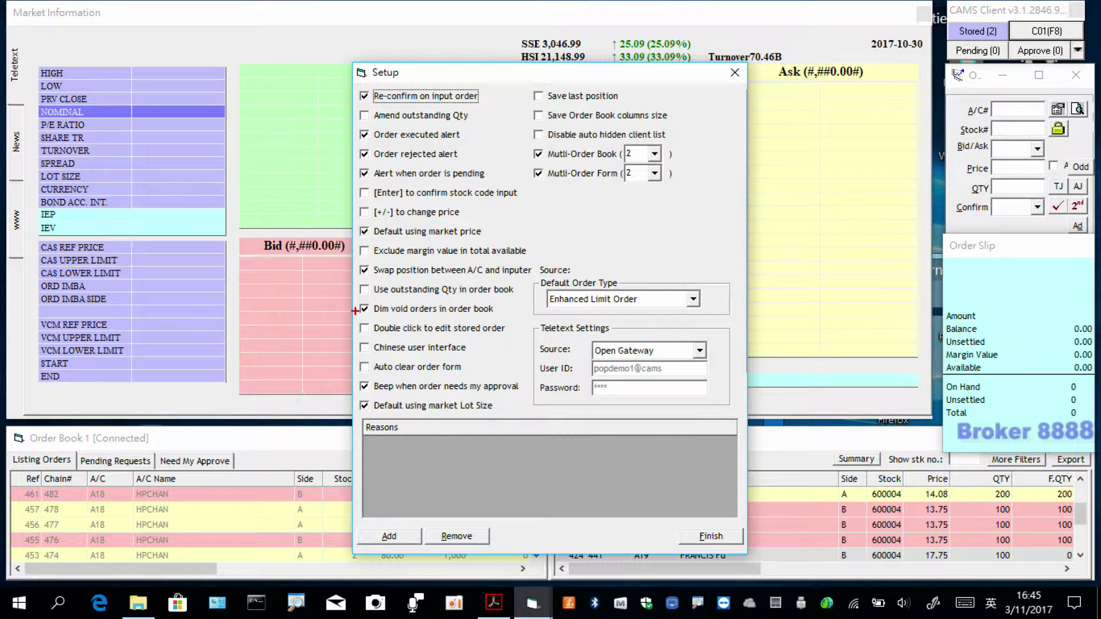
left_click_drag(660, 148, 777, 132)
mouse_move(695, 119)
left_mouse_down()
mouse_move(666, 151)
mouse_move(686, 153)
left_mouse_up()
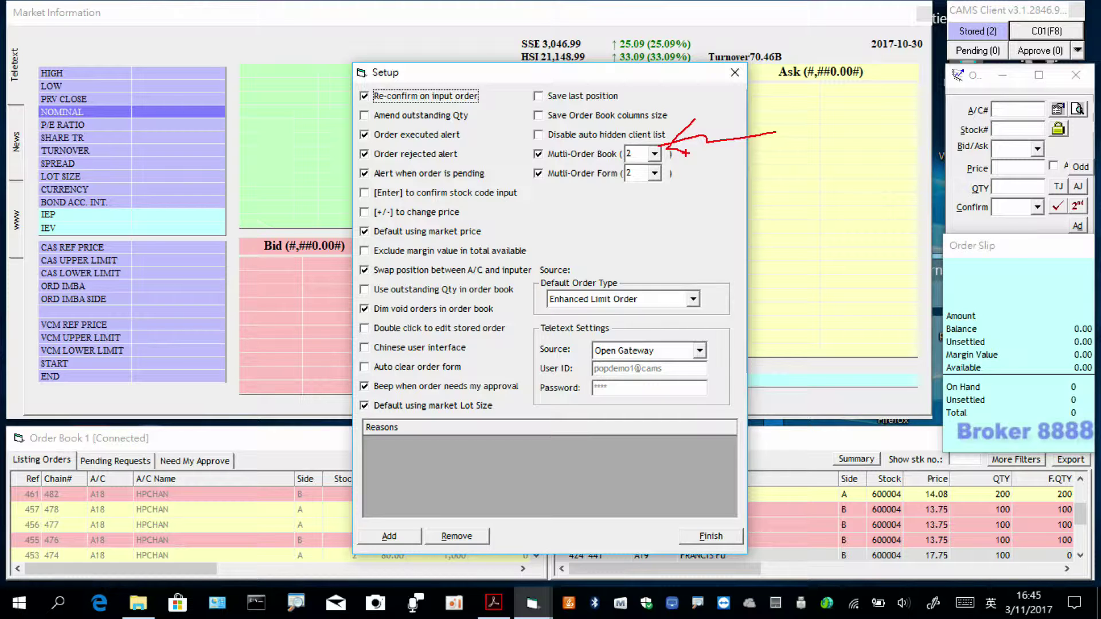
key("Escape")
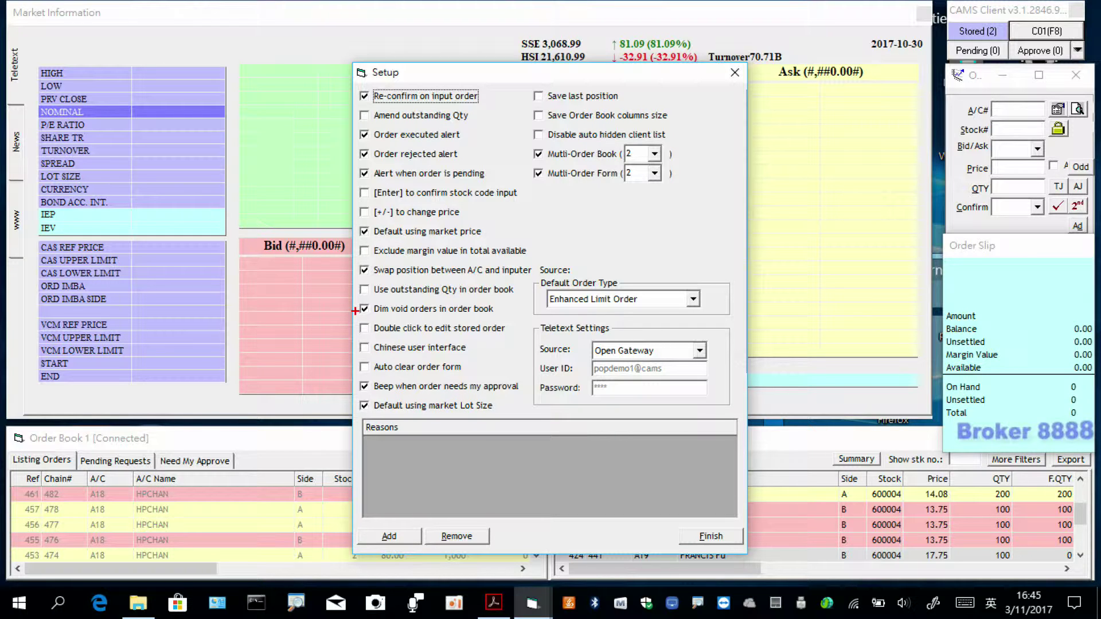
mouse_move(666, 175)
left_mouse_down()
mouse_move(777, 212)
mouse_move(699, 162)
left_mouse_up()
left_click_drag(667, 175, 676, 193)
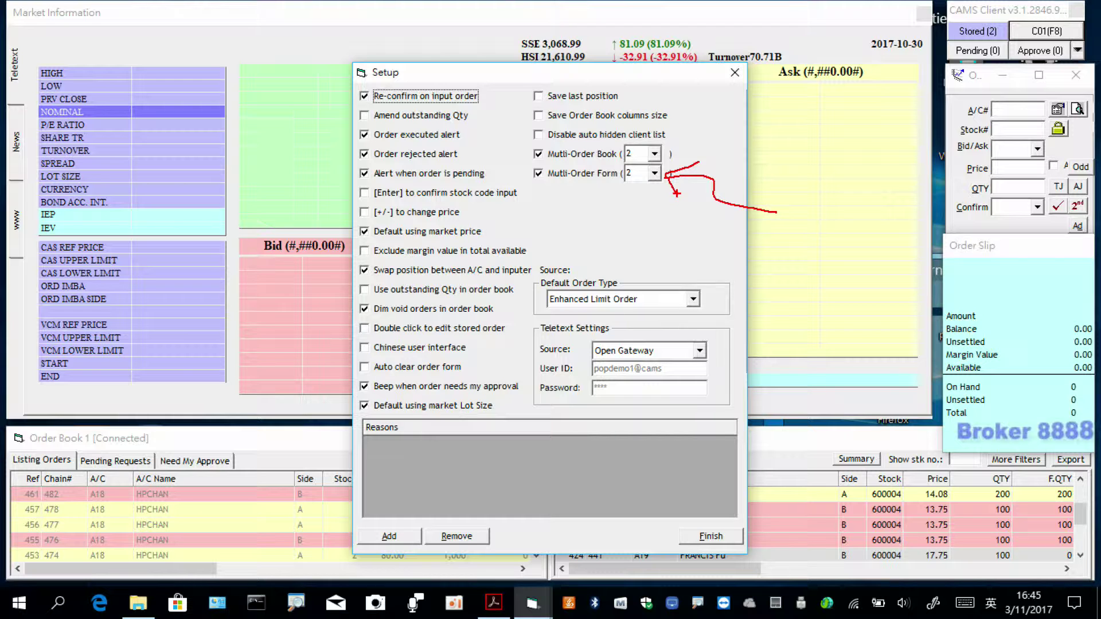
key("Escape")
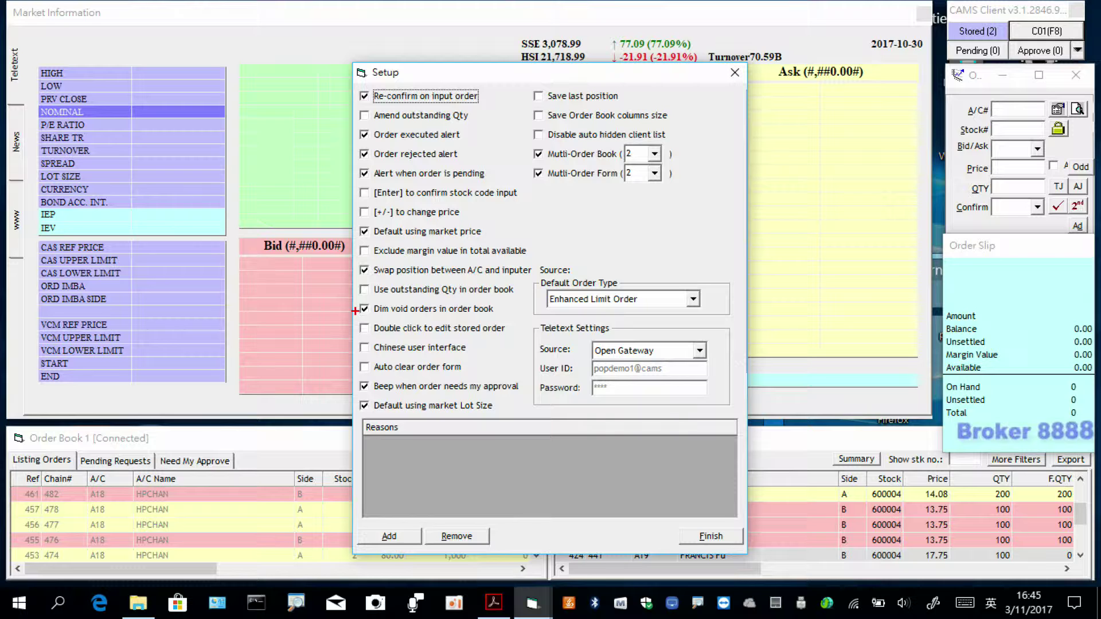
Check the choices available for the default order type and examine the Teletext source and login settings.
mouse_move(769, 232)
left_mouse_down()
mouse_move(646, 280)
mouse_move(676, 278)
left_mouse_up()
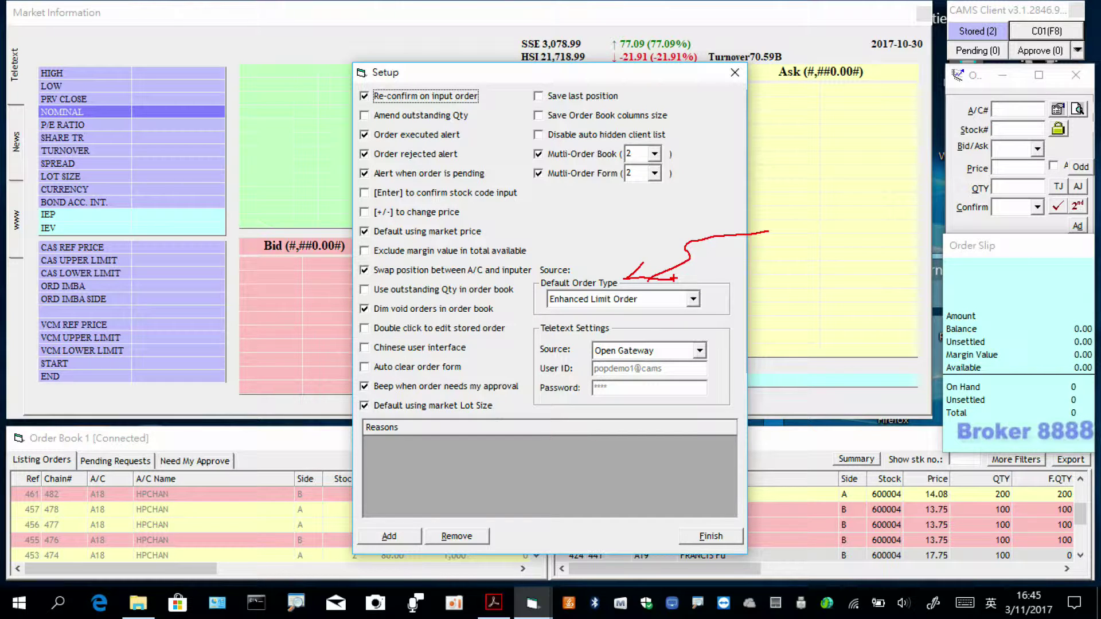
key("Escape")
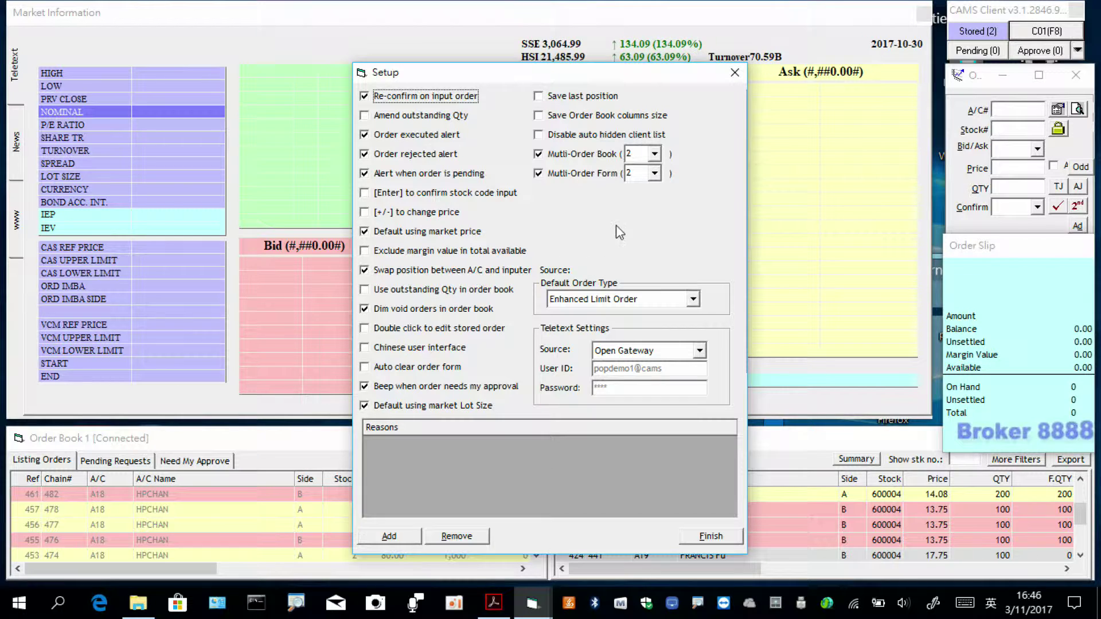
left_click(694, 299)
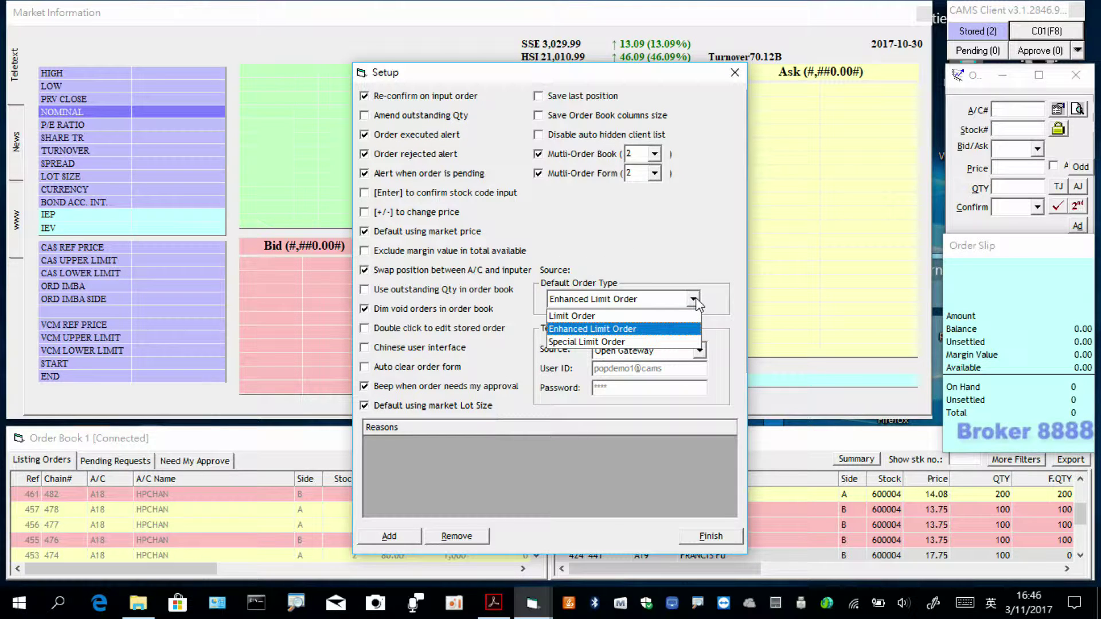
key("ctrl+2")
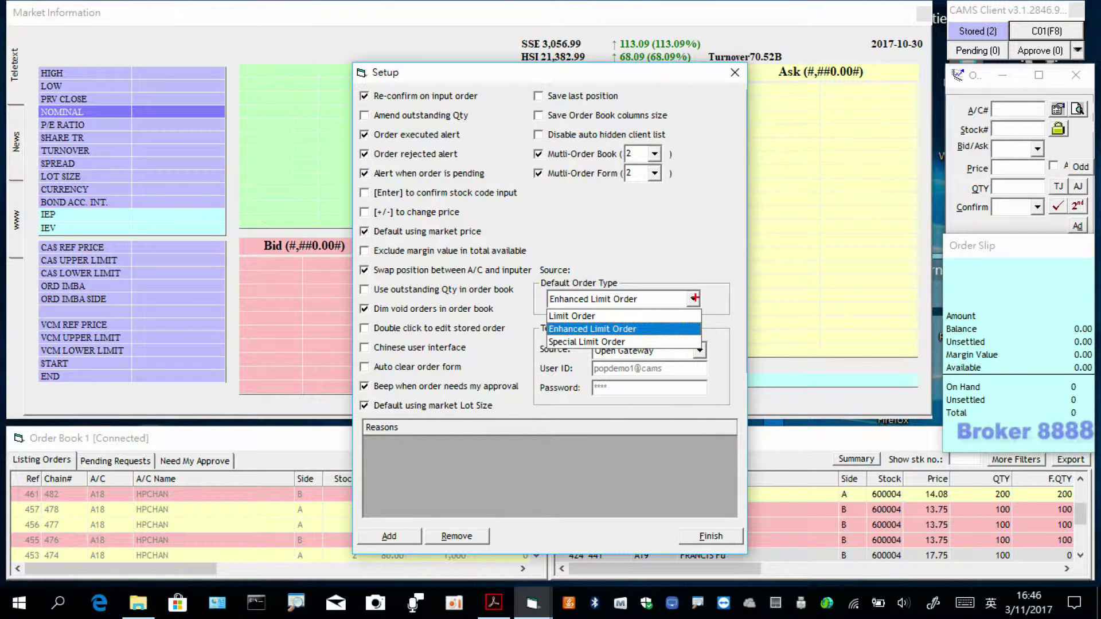
mouse_move(481, 282)
left_mouse_down()
mouse_move(552, 321)
mouse_move(529, 336)
left_mouse_up()
key("Escape")
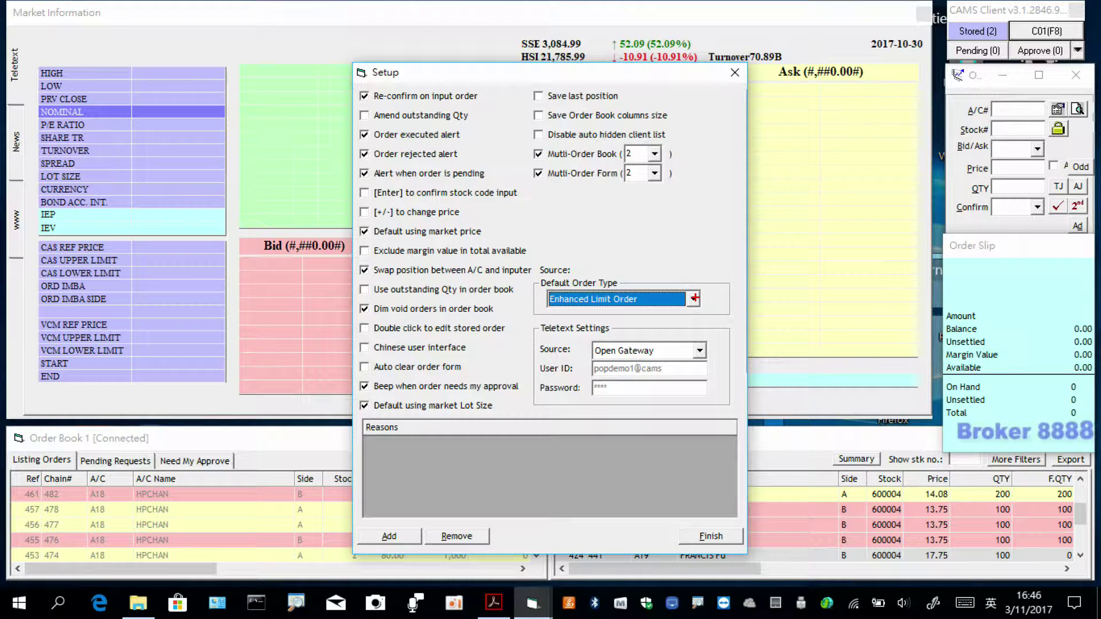
mouse_move(726, 322)
left_mouse_down()
mouse_move(544, 327)
mouse_move(726, 368)
mouse_move(672, 317)
left_mouse_up()
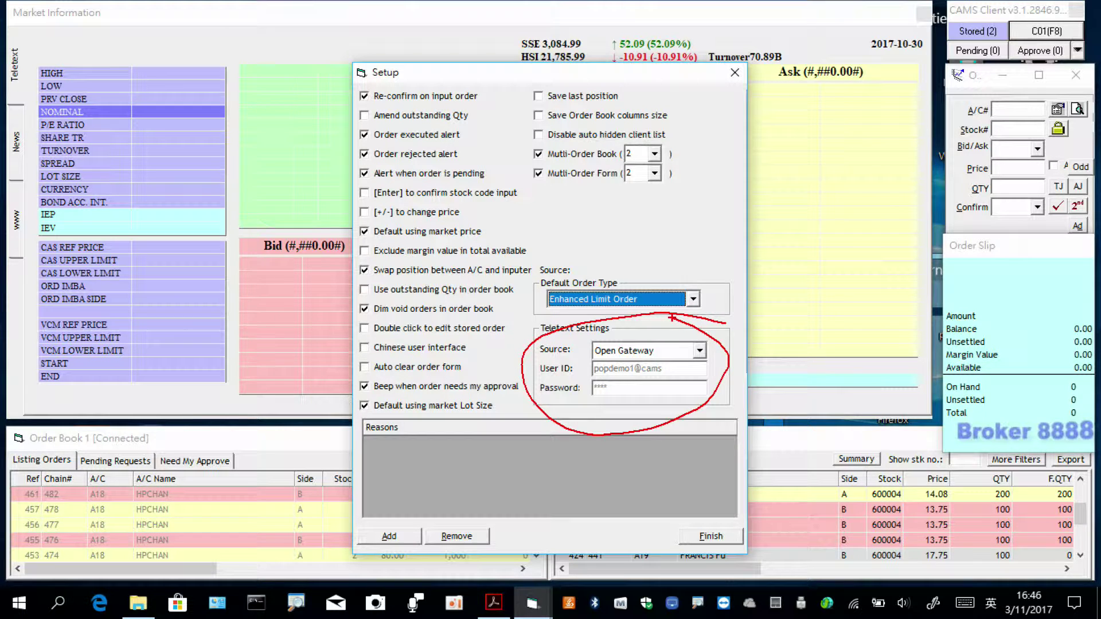